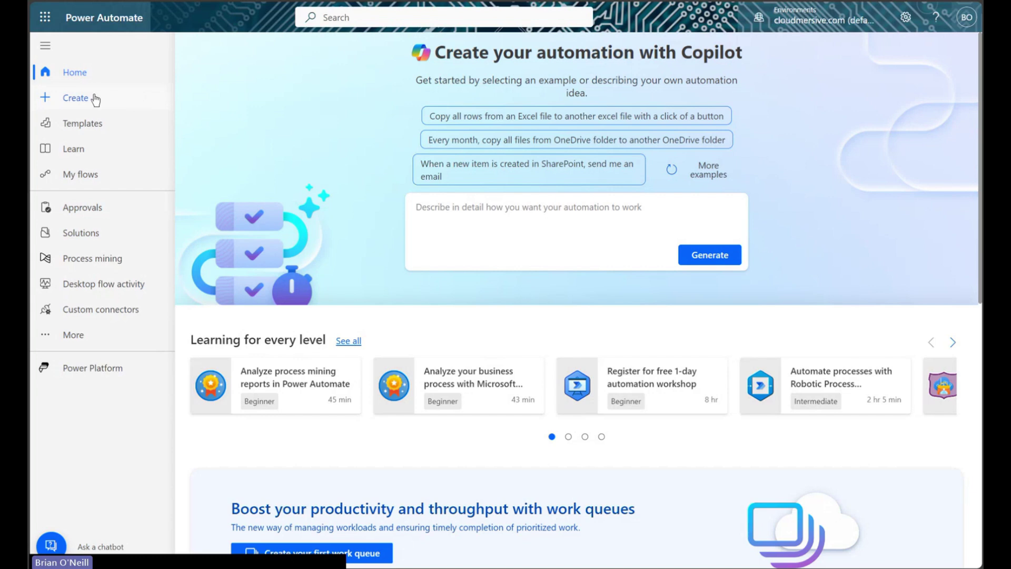
Create an automated cloud flow triggered by 'When an item is created' in TestTeam's Example List.
click(89, 98)
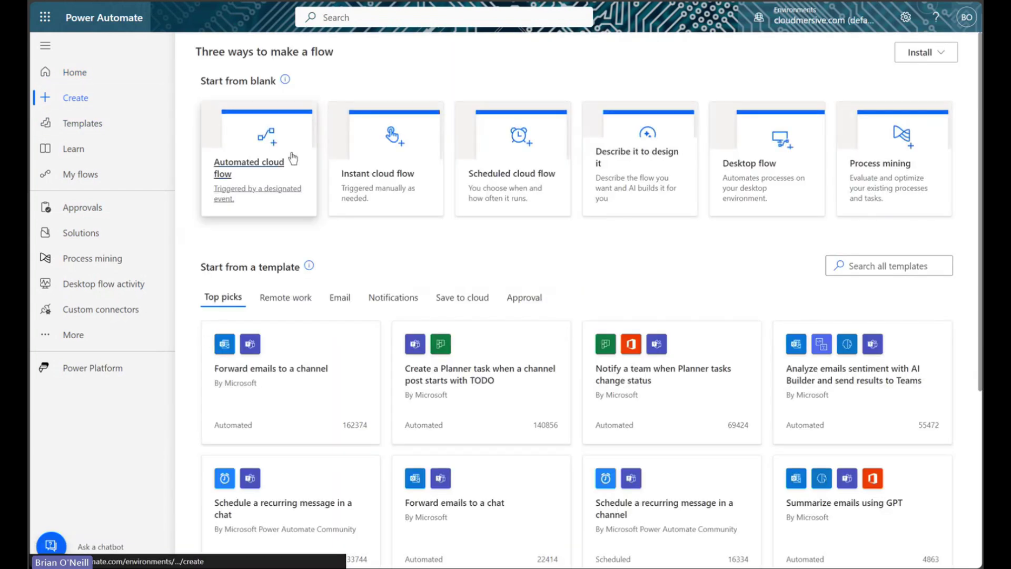
click(300, 164)
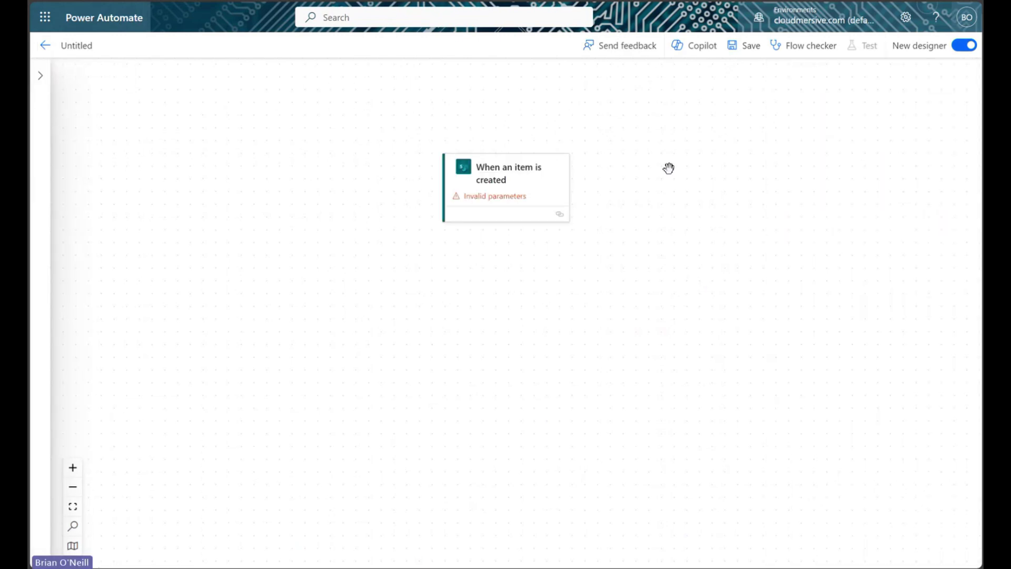
click(480, 177)
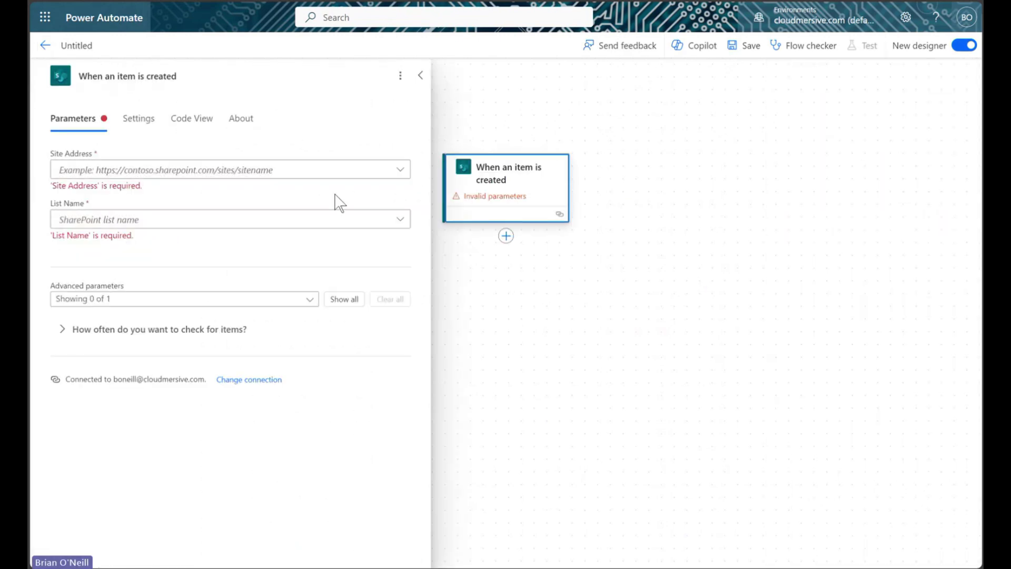
click(401, 169)
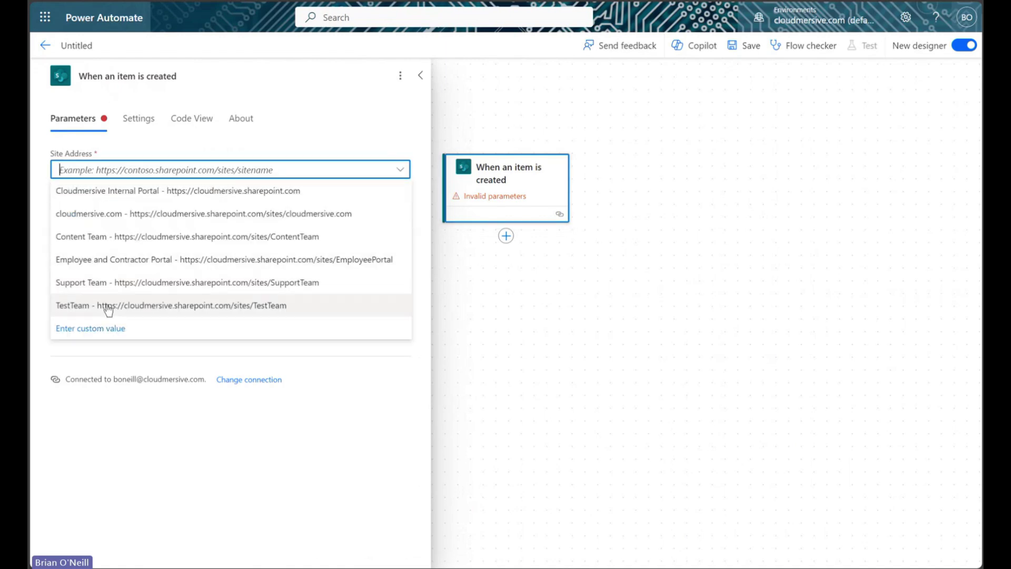
click(106, 305)
click(400, 207)
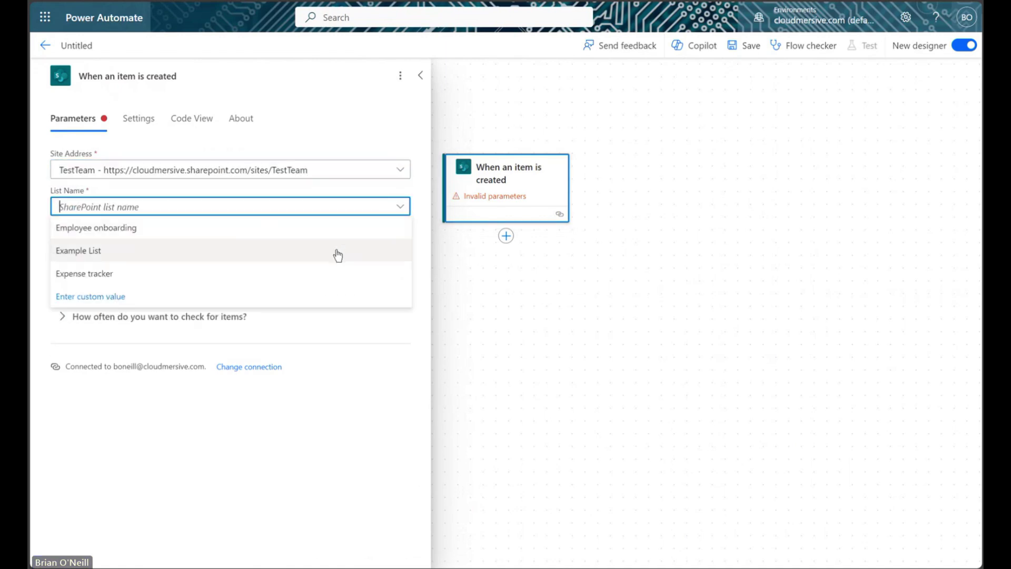
click(338, 256)
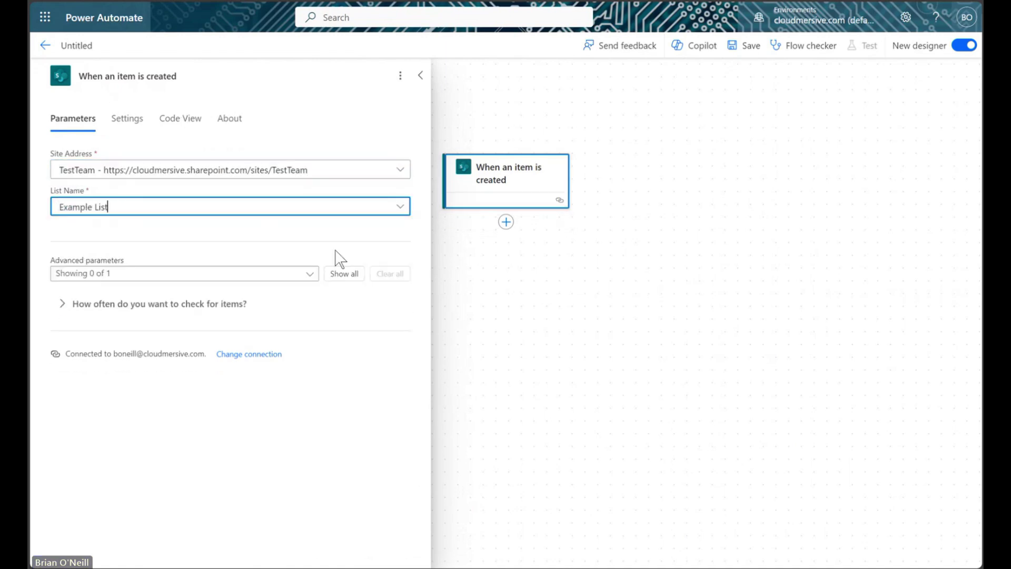
click(421, 76)
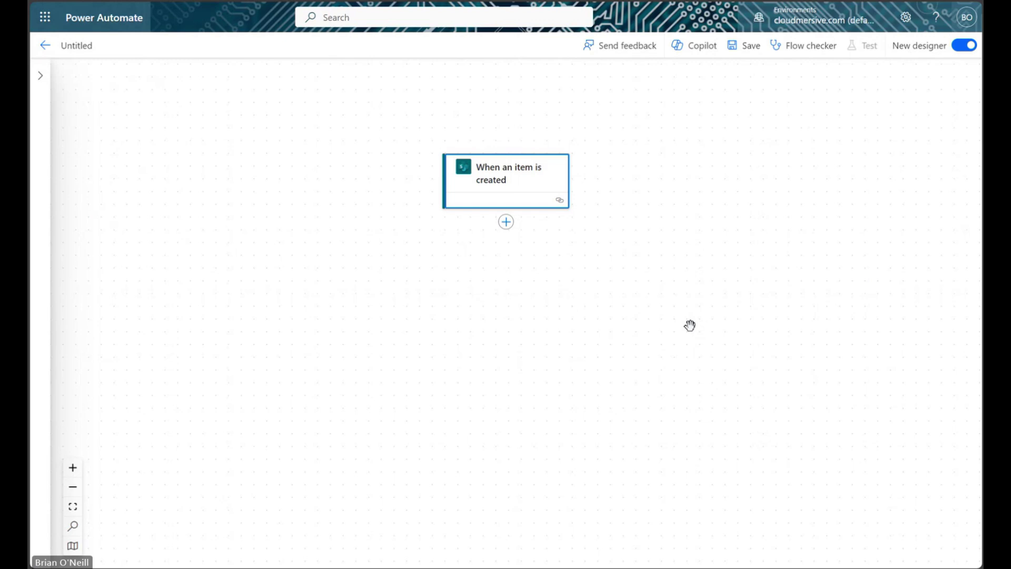
Add a SharePoint Get attachments action whose Id is the new item's ID from the trigger.
click(508, 223)
click(533, 222)
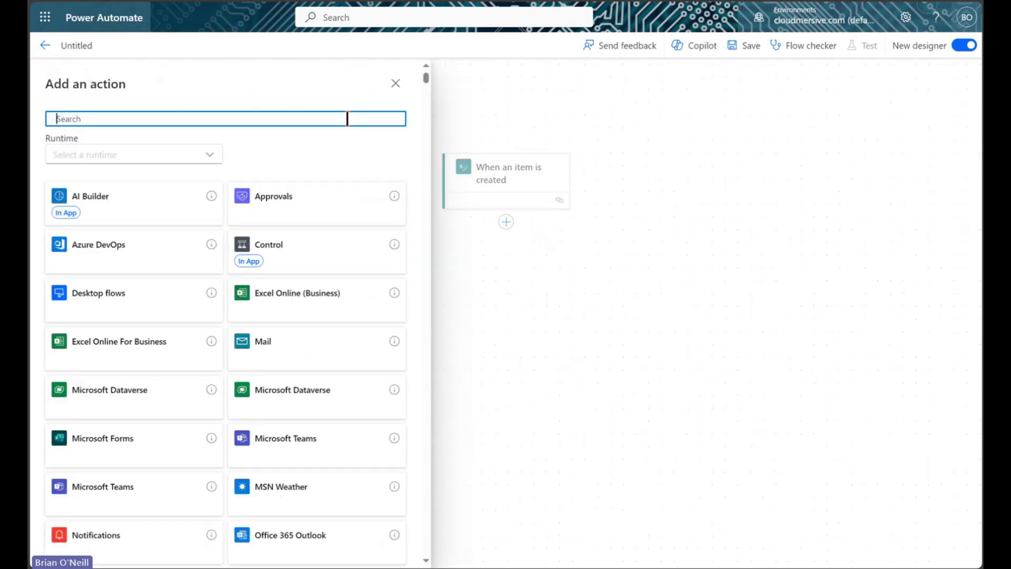
text(get attachments)
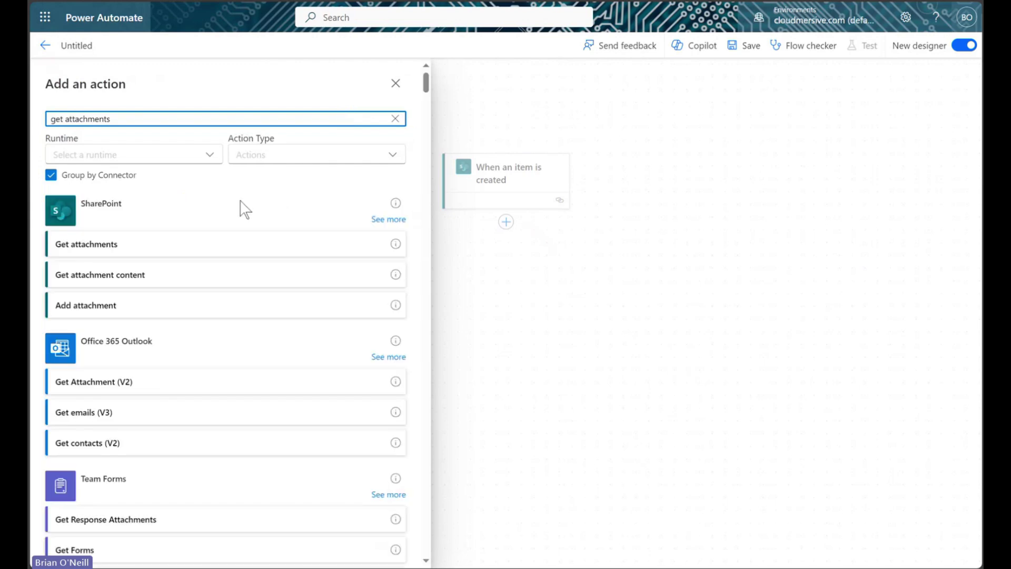
click(197, 245)
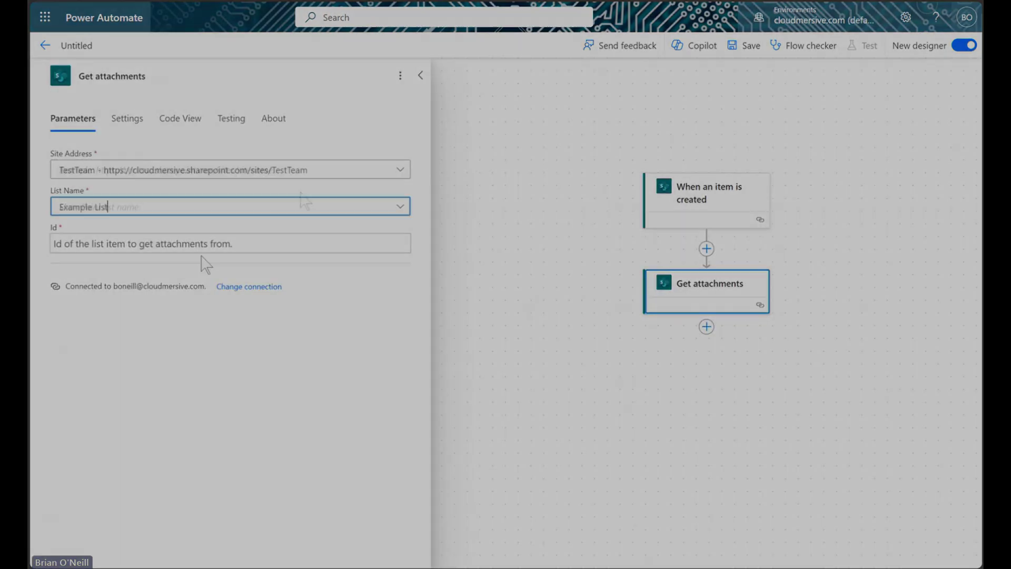
click(267, 242)
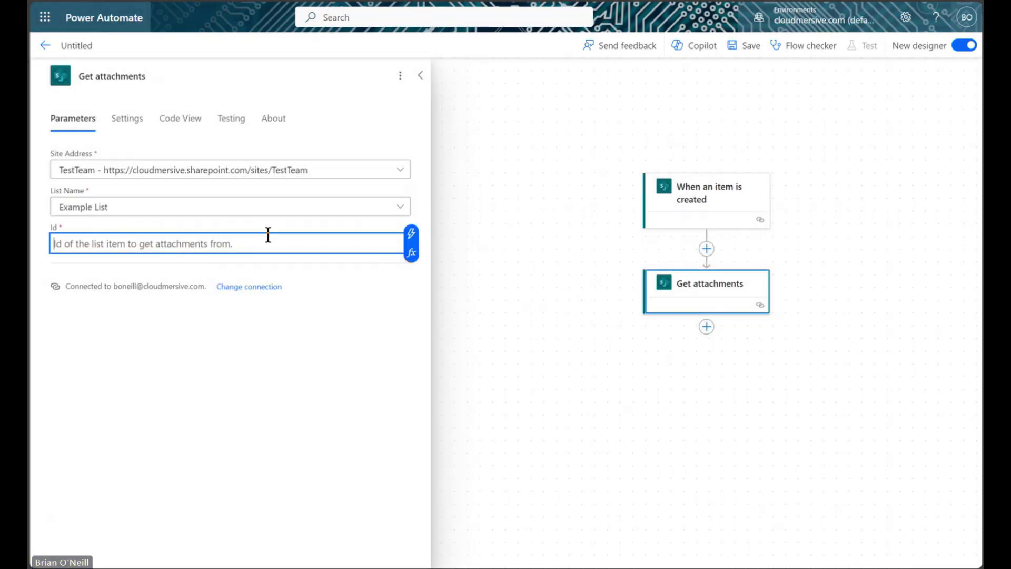
click(411, 233)
click(520, 330)
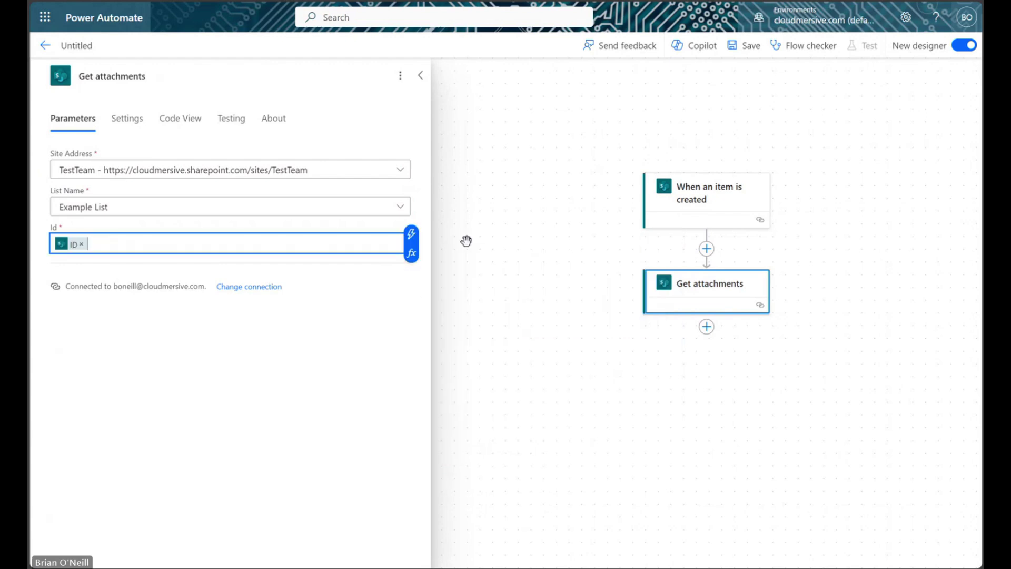
click(421, 77)
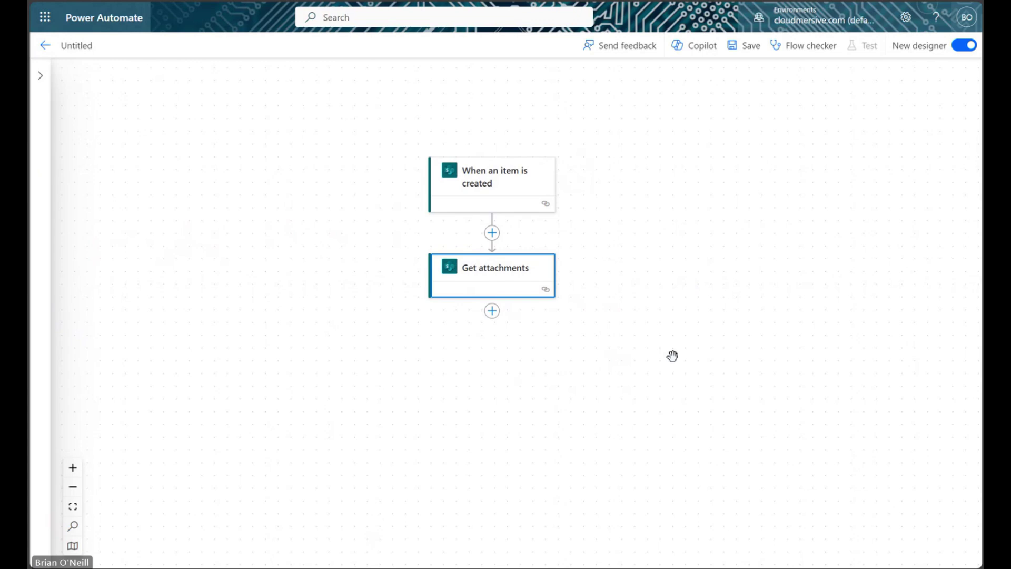
Add Cloudmersive Barcode's 'Generate a QR code barcode as PNG file' action after Get attachments.
drag(672, 356, 680, 335)
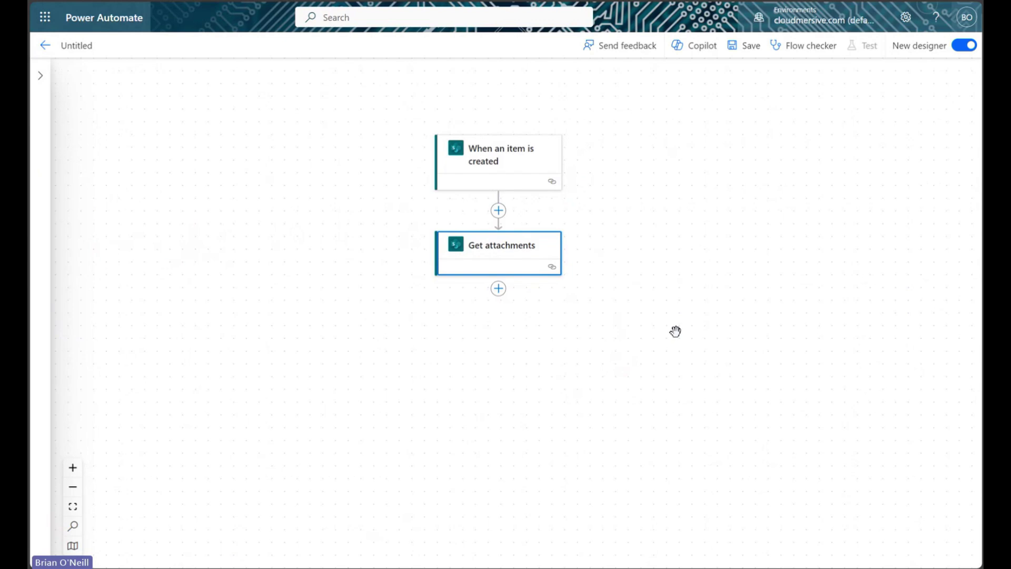
click(498, 288)
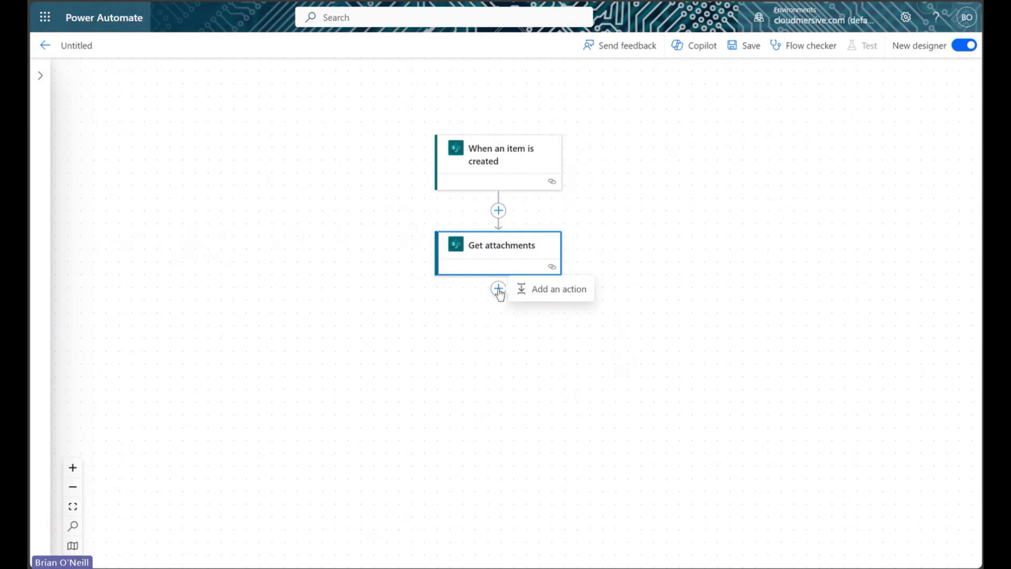
click(561, 289)
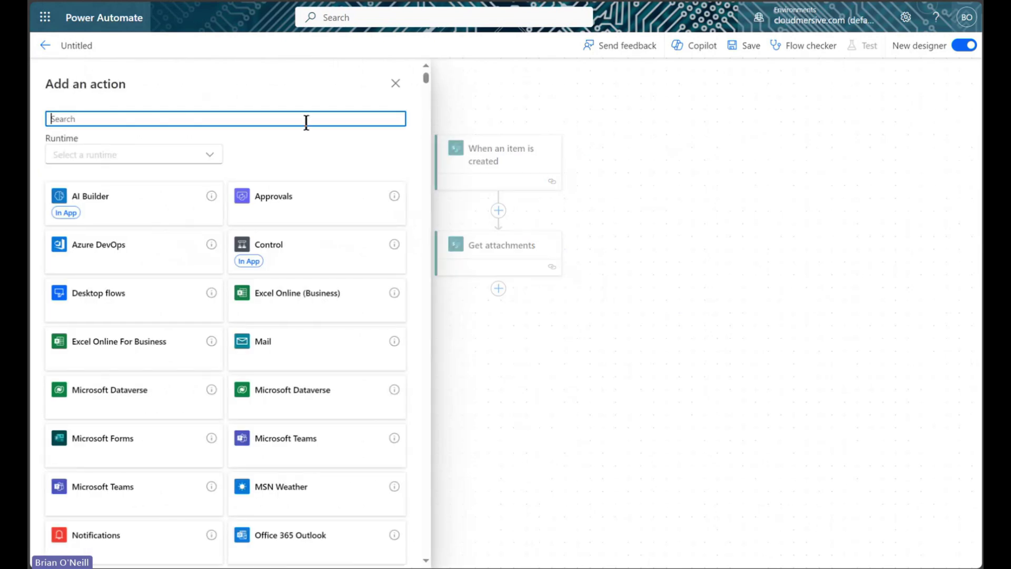
text(cloudmersive)
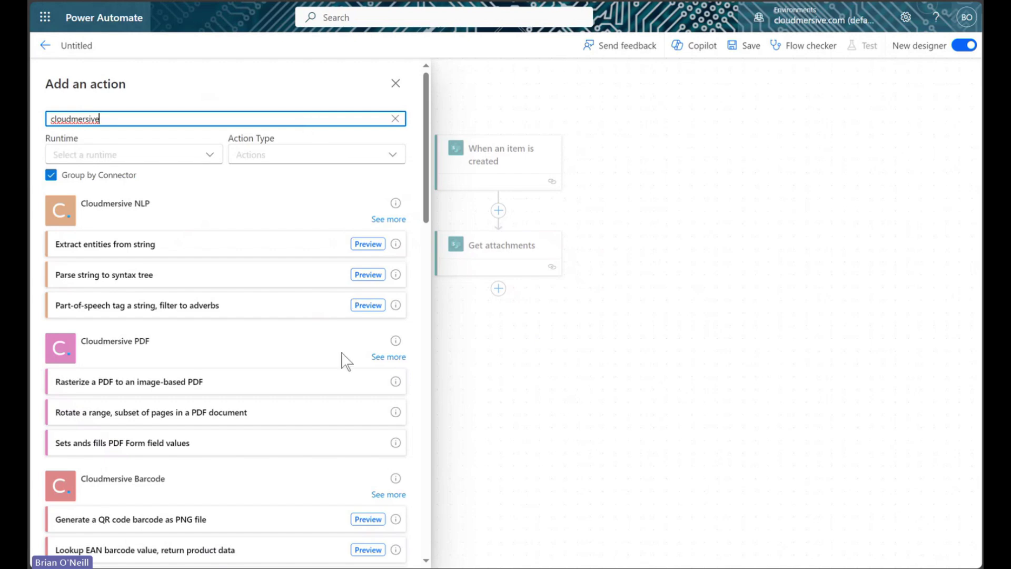
scroll(392, 498, down, 3)
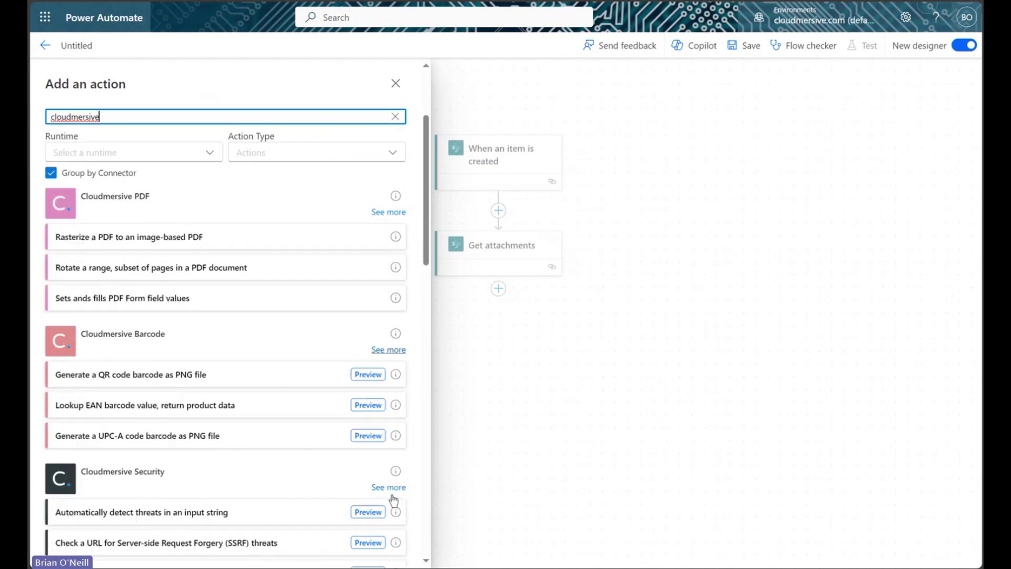
scroll(393, 497, down, 1)
click(399, 304)
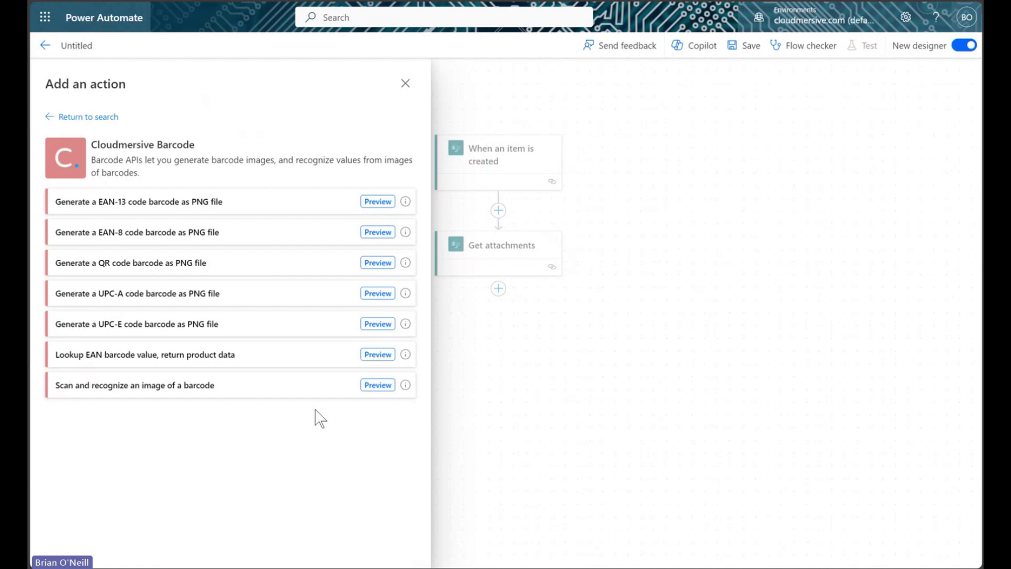
click(248, 267)
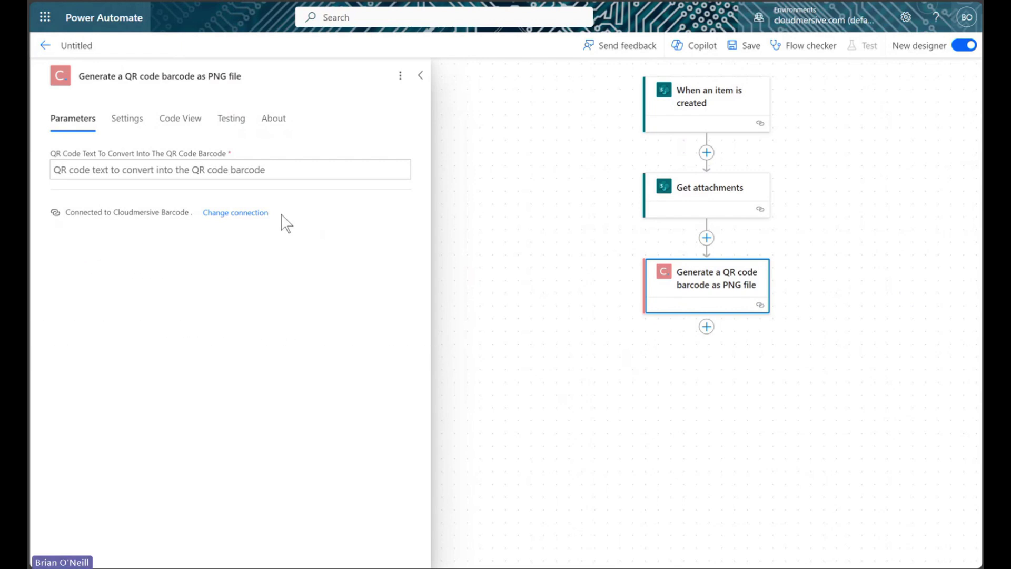
Set the QR Code Text to the attachment's AbsoluteUri, placing the step inside a For each loop.
click(265, 170)
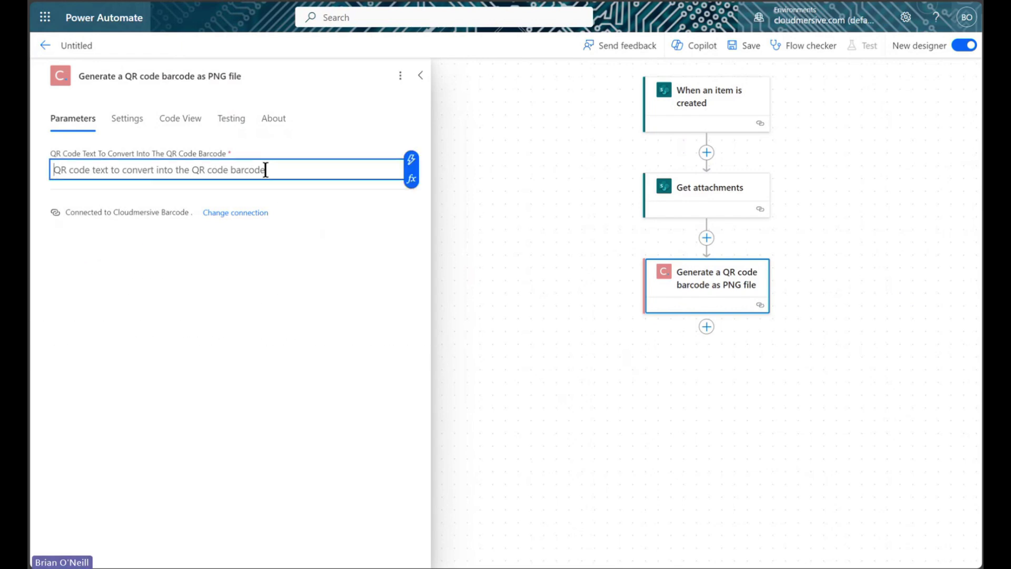
click(413, 162)
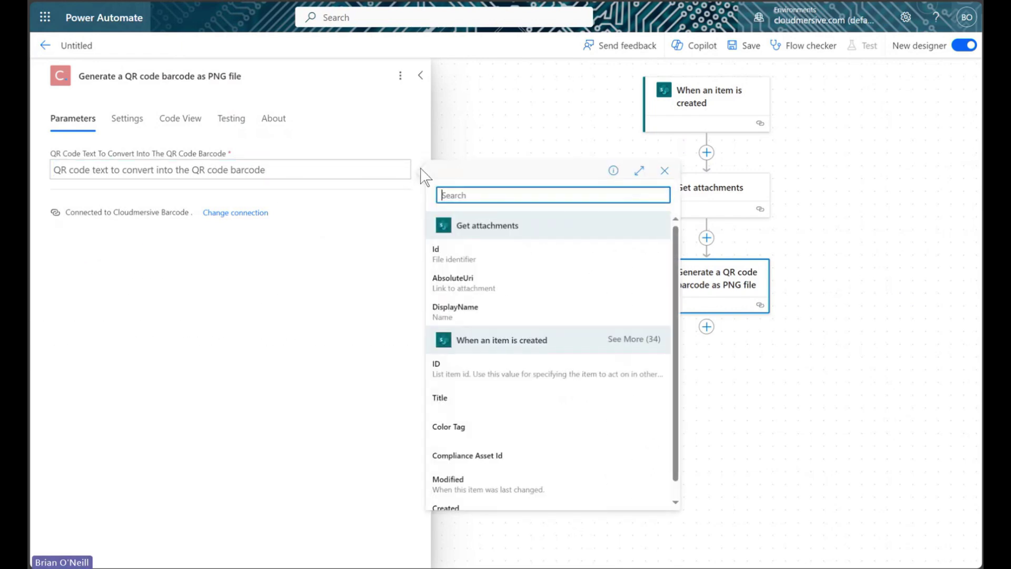
click(490, 287)
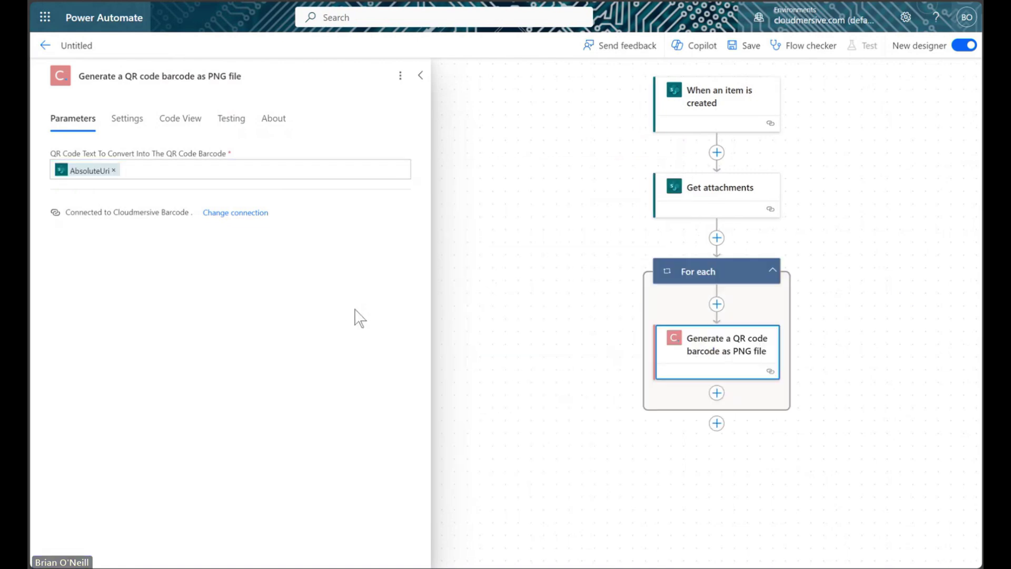
click(420, 76)
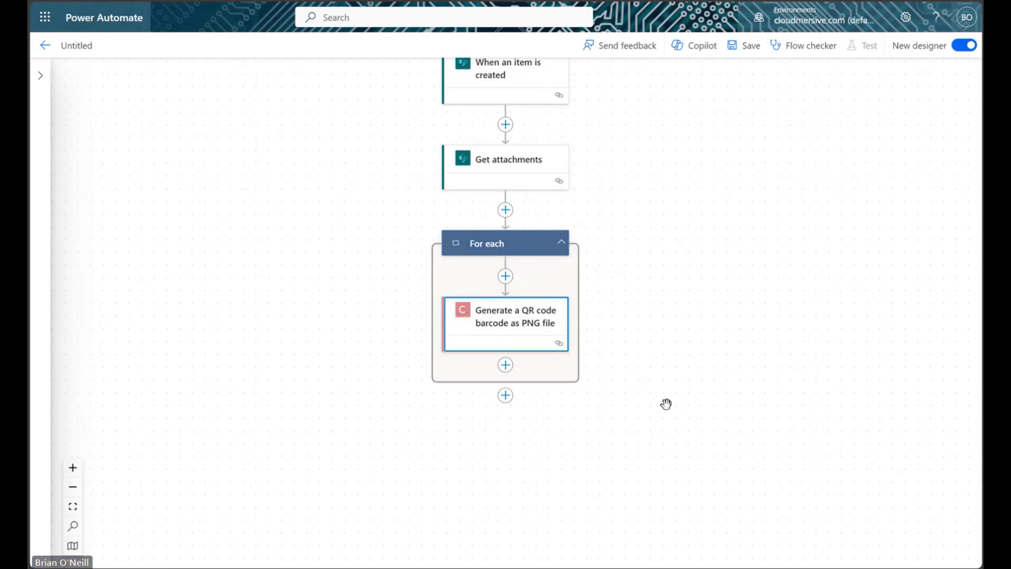
scroll(662, 400, down, 1)
scroll(636, 374, right, 1)
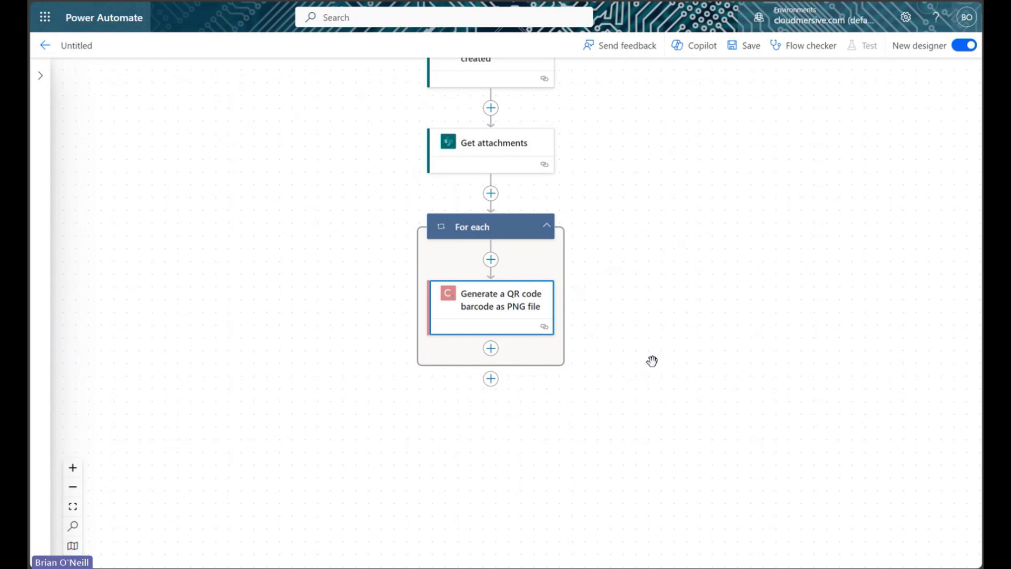
Add a OneDrive Create file action in the loop with File Content set to the QR OutputContent.
click(491, 349)
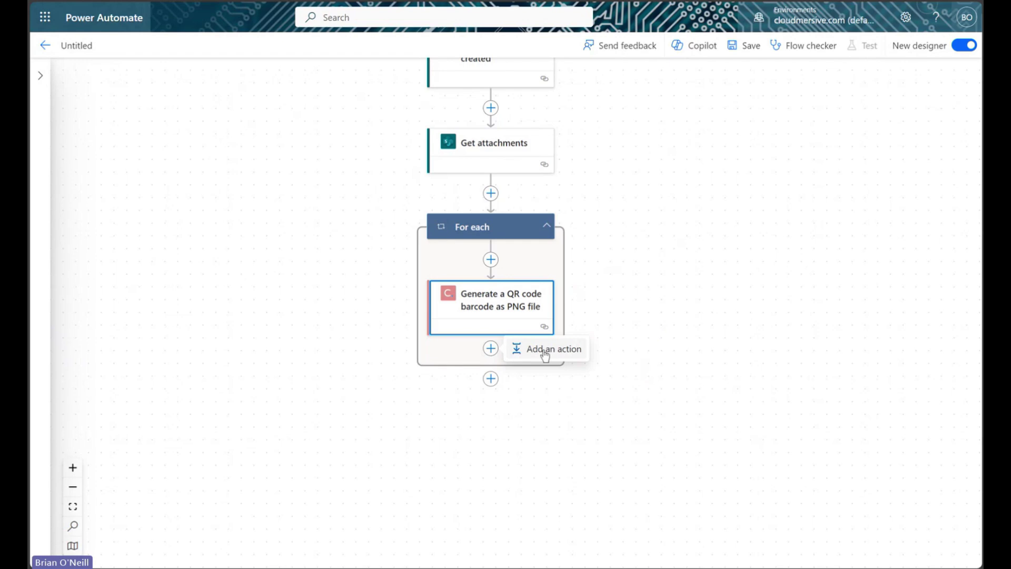
click(544, 347)
click(282, 118)
text(cre)
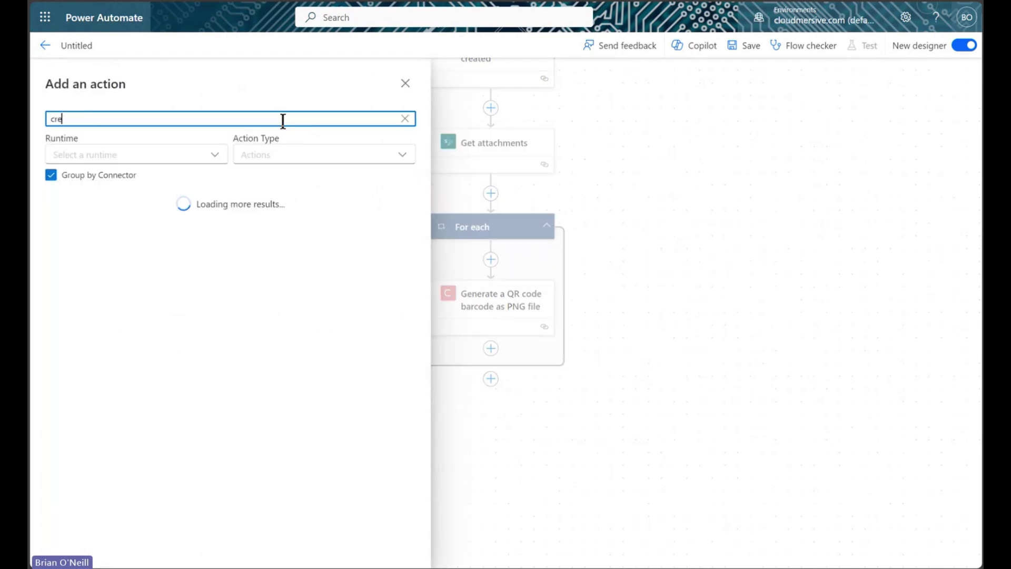
text(at tile)
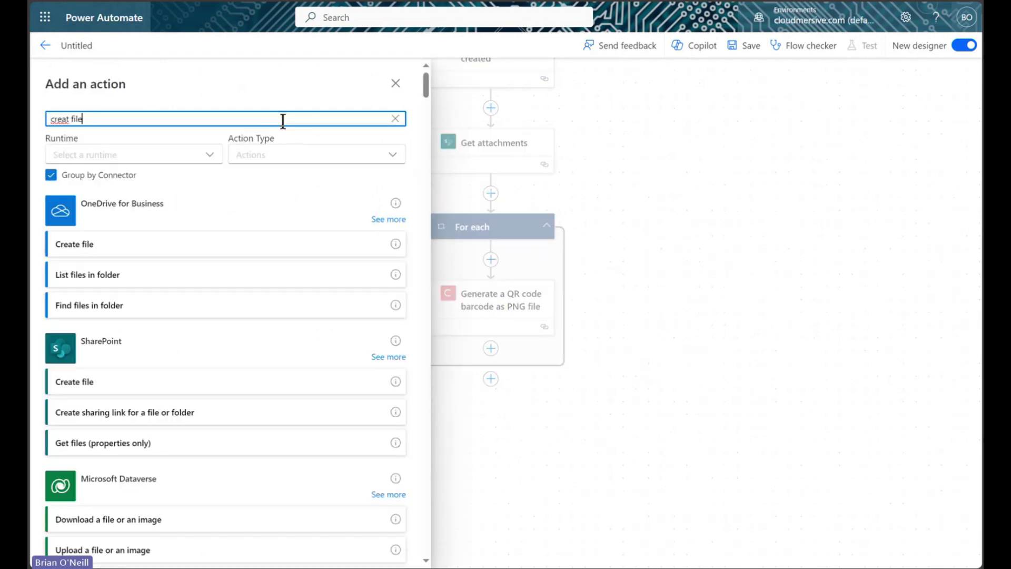
click(245, 243)
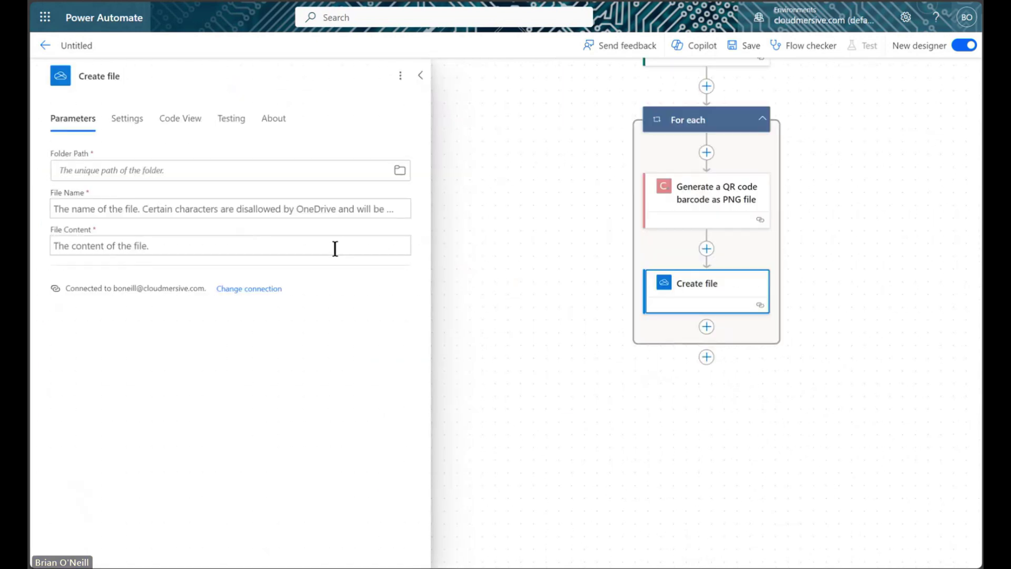
click(334, 247)
click(424, 243)
click(454, 301)
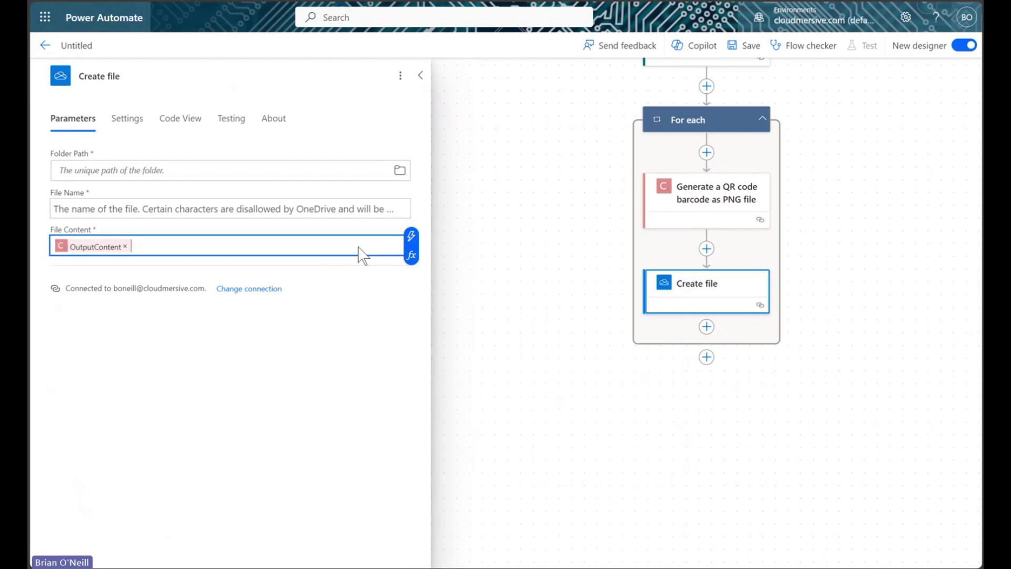
Name the file DisplayName + .png in /Sample Files, save the flow, and start a new list item.
click(287, 206)
click(415, 203)
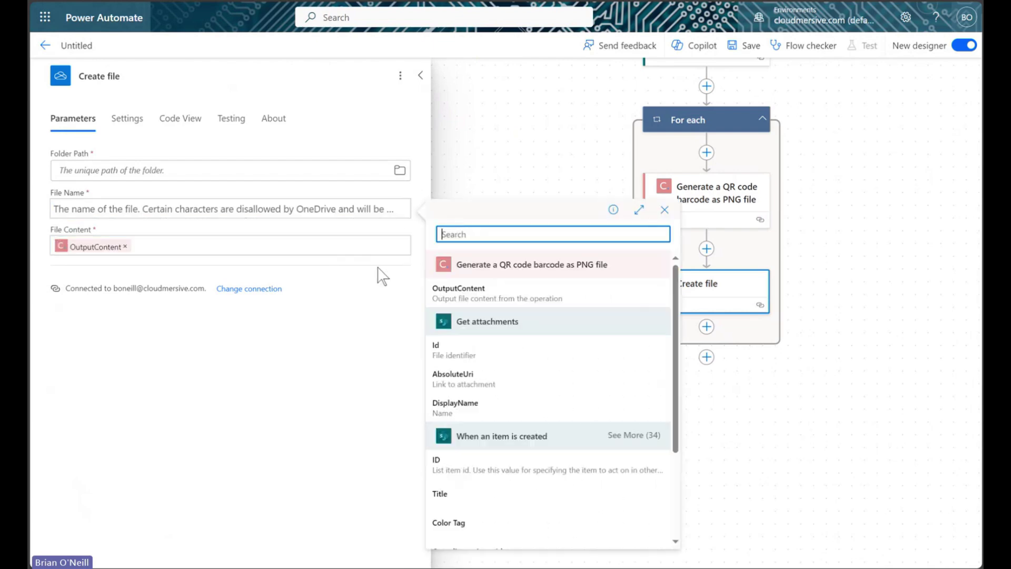
click(552, 415)
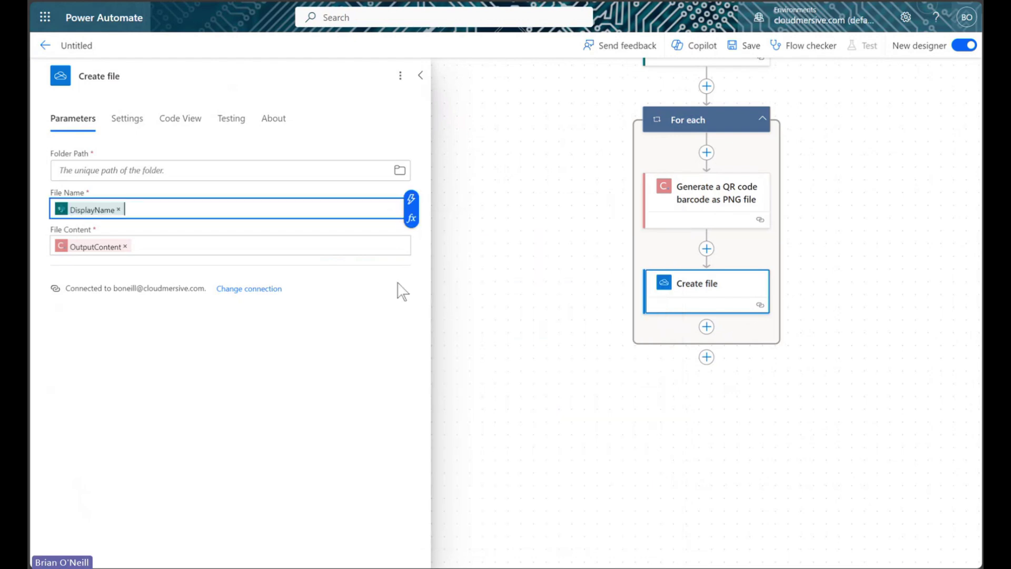
click(261, 205)
click(399, 170)
click(374, 199)
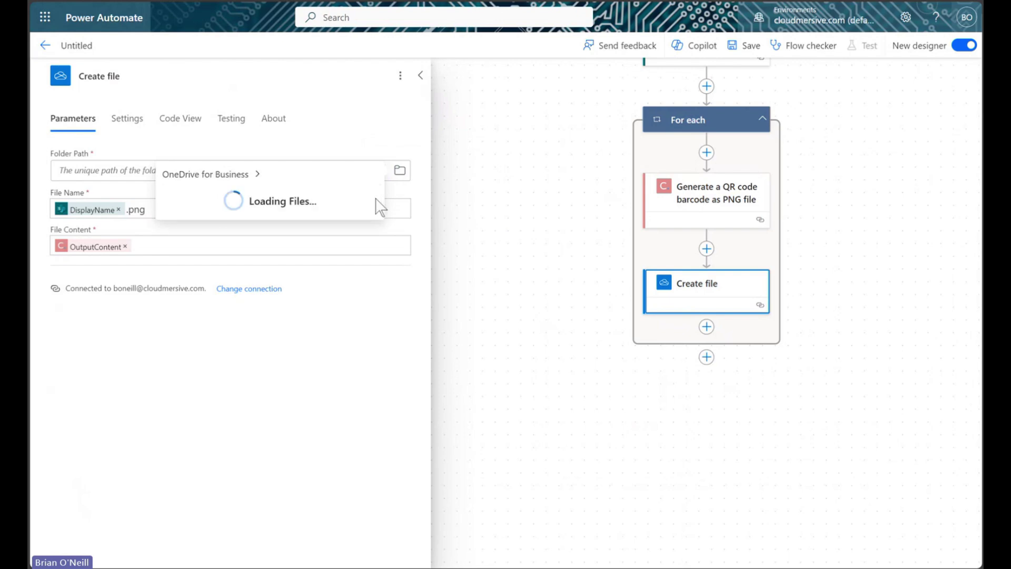
click(268, 368)
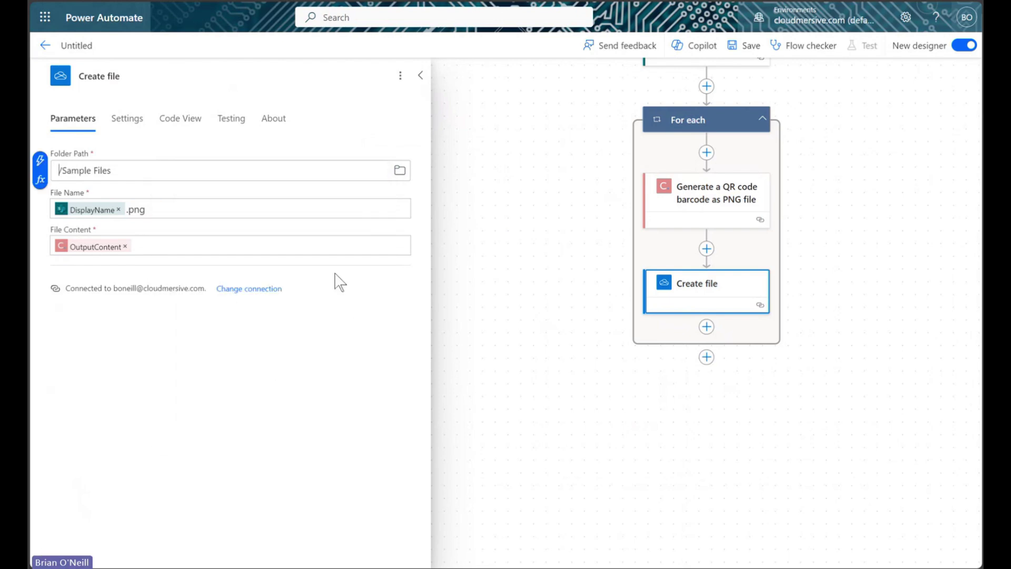
click(420, 75)
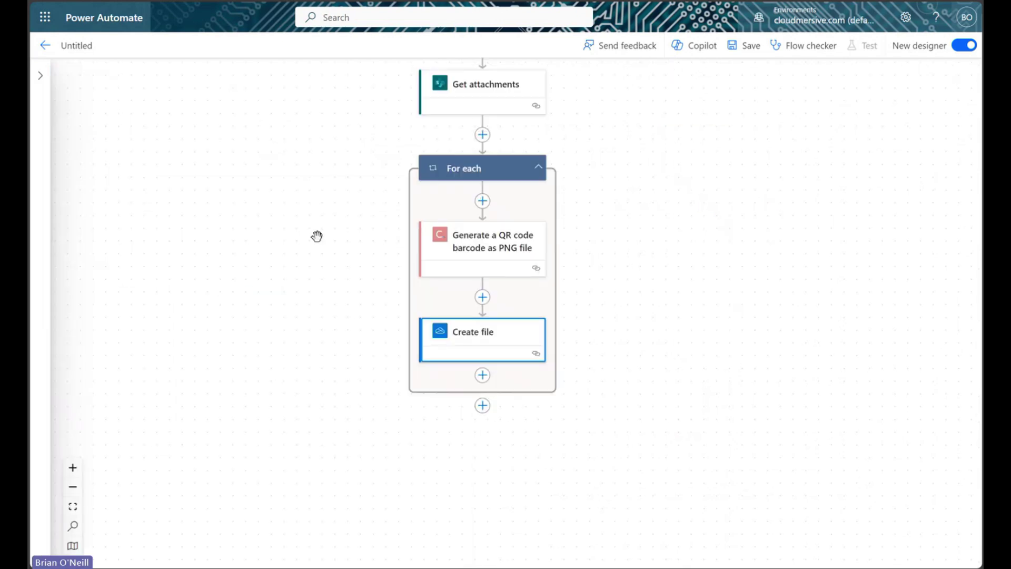
click(749, 47)
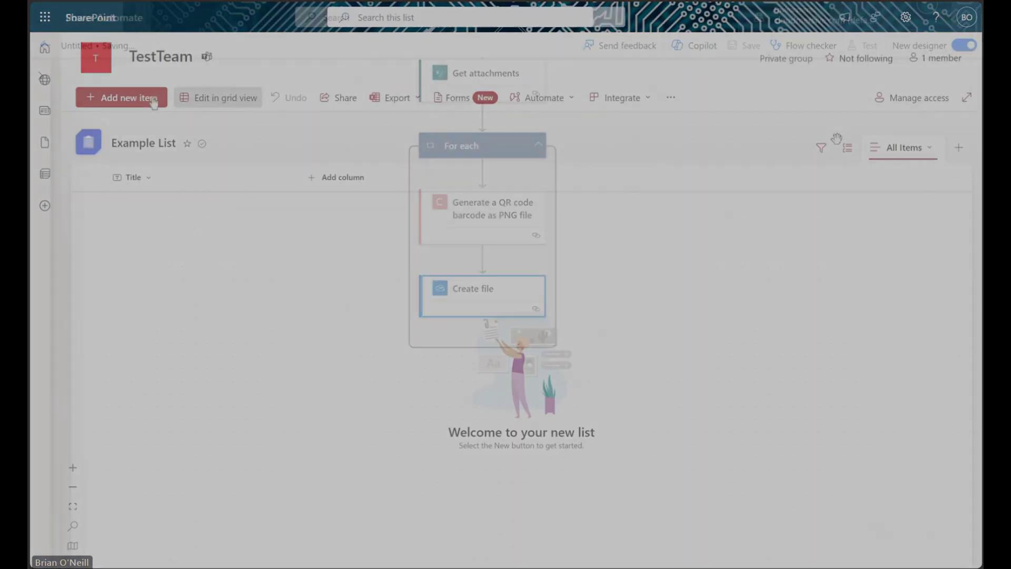
click(138, 99)
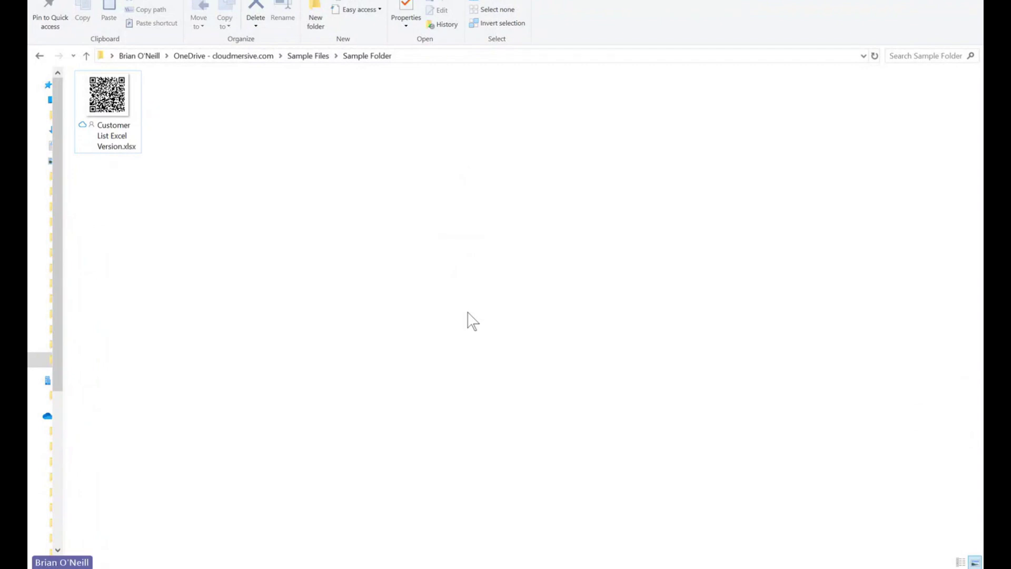
Select the generated QR code file 'Customer List Excel Version.xlsx' in OneDrive's Sample Folder.
drag(248, 191, 363, 176)
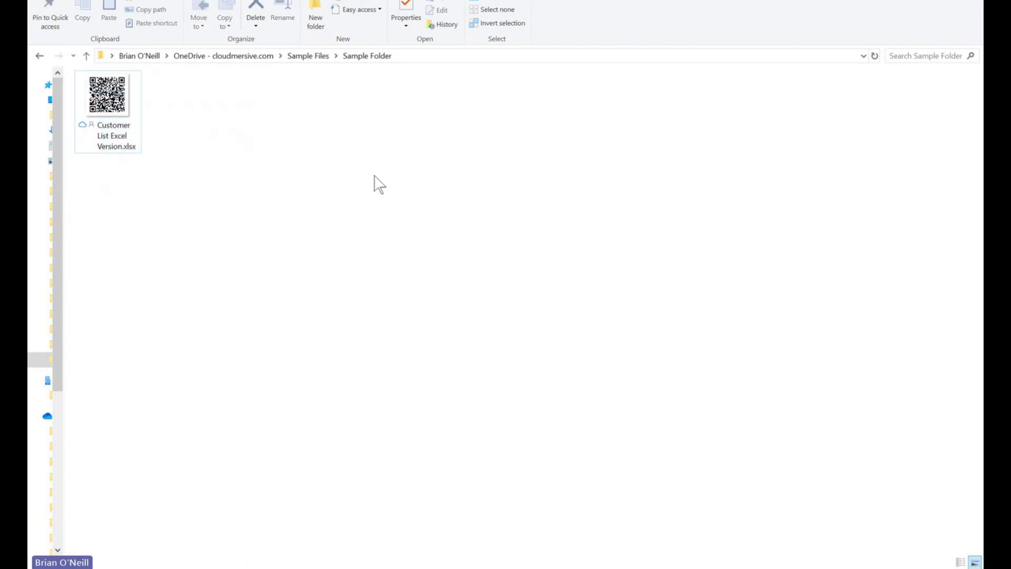